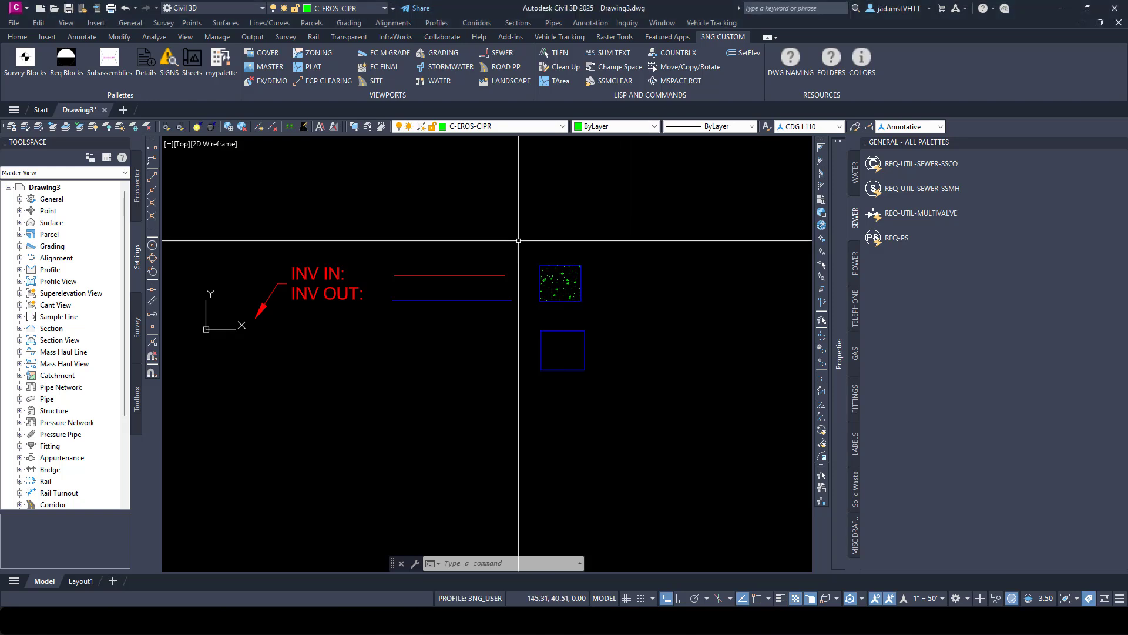
# - Examine the Tool Palettes File Locations path in the file options and close the options without changes
pyautogui.moveTo(474, 241); pyautogui.dragTo(524, 244, button='middle')
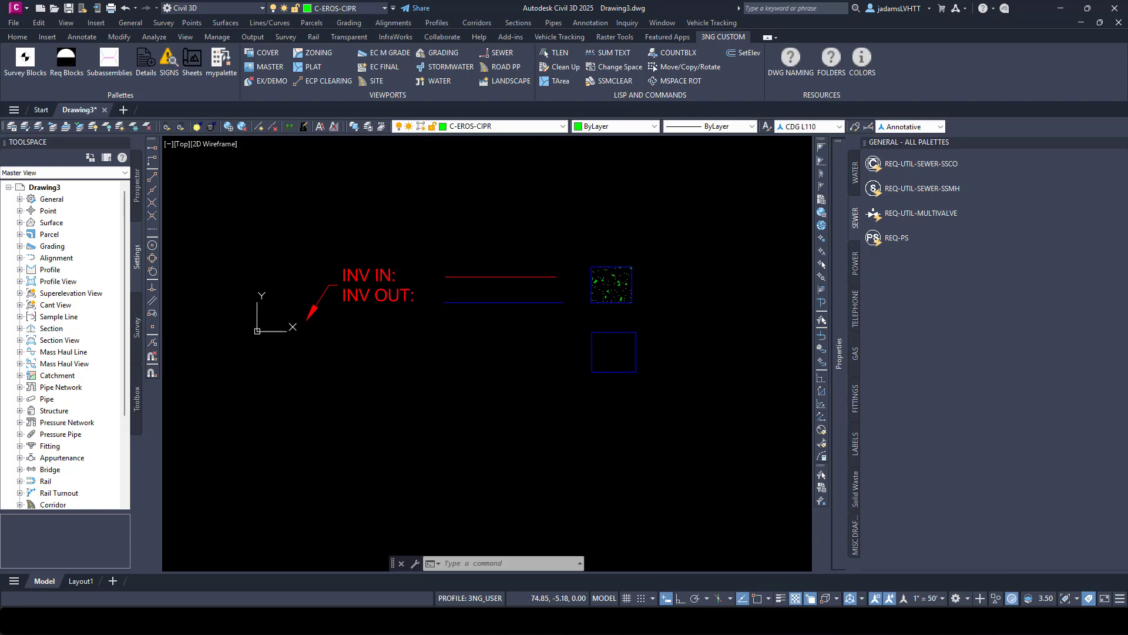
pyautogui.write('op')
pyautogui.press('Return')
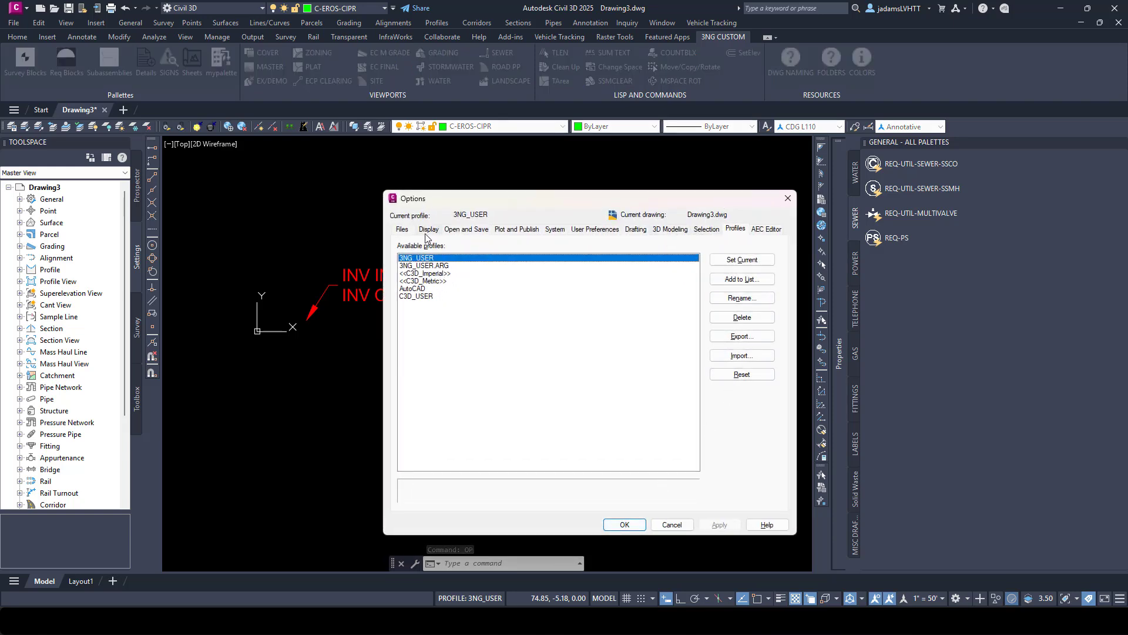
pyautogui.click(401, 230)
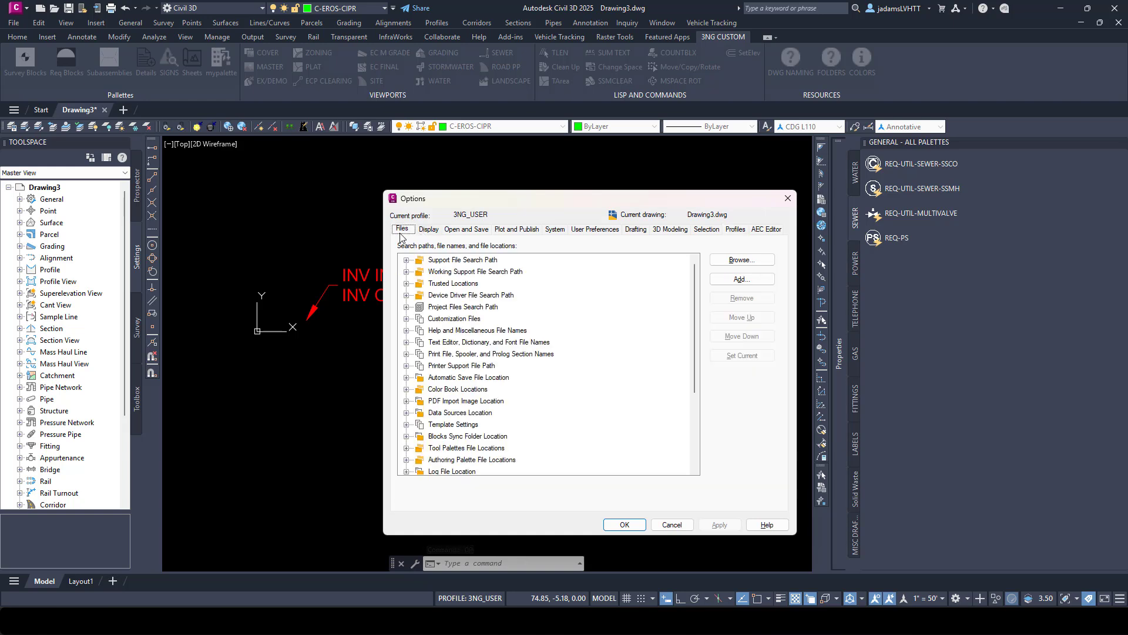
pyautogui.doubleClick(427, 449)
pyautogui.click(448, 462)
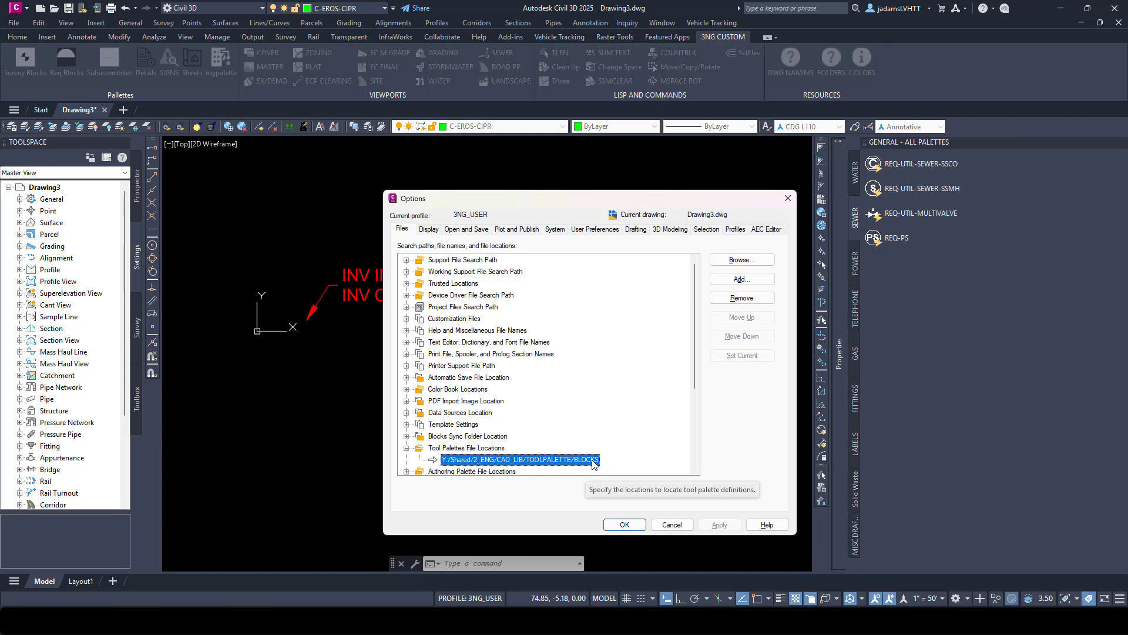
pyautogui.click(672, 525)
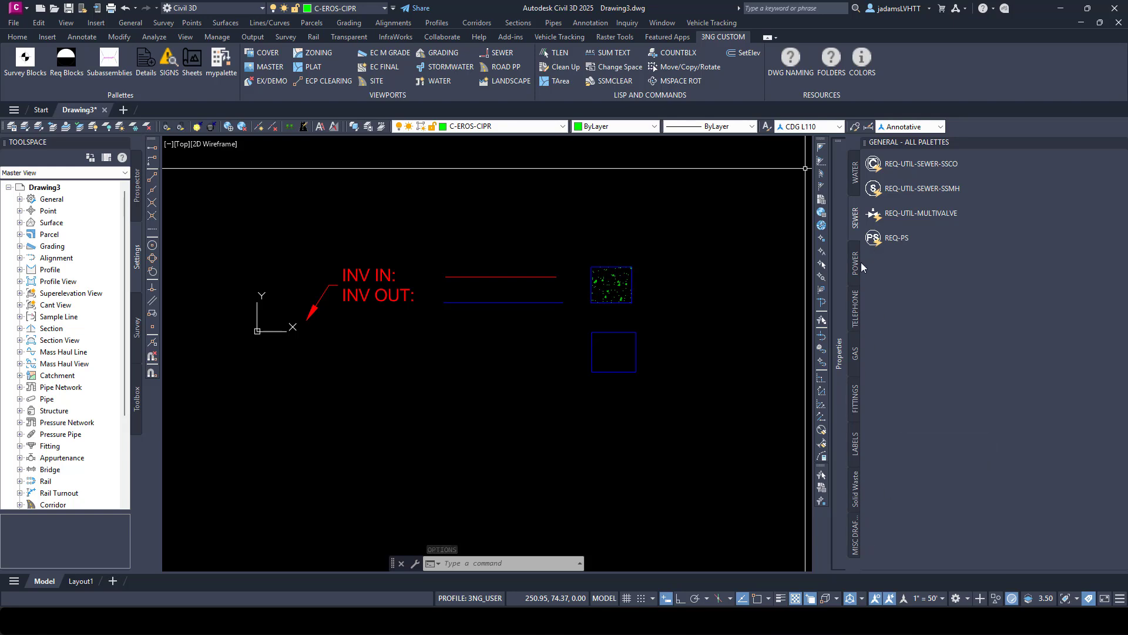
# - Insert the REQ-UTIL-POWER-PP block from the POWER palette to the right of the hatched square
pyautogui.click(856, 305)
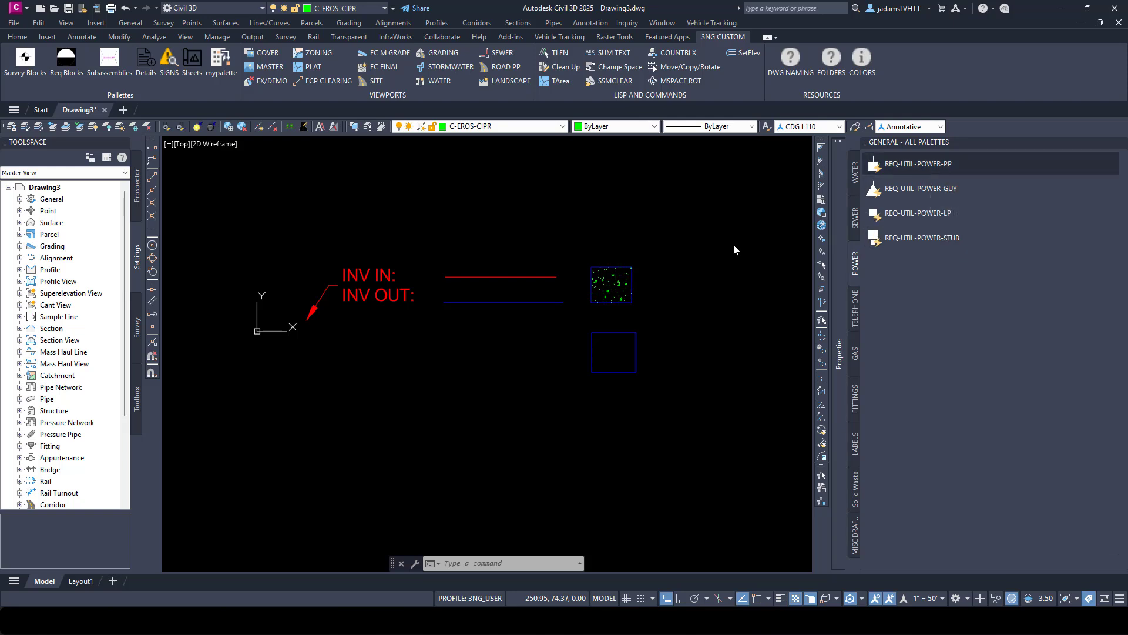
pyautogui.click(712, 263)
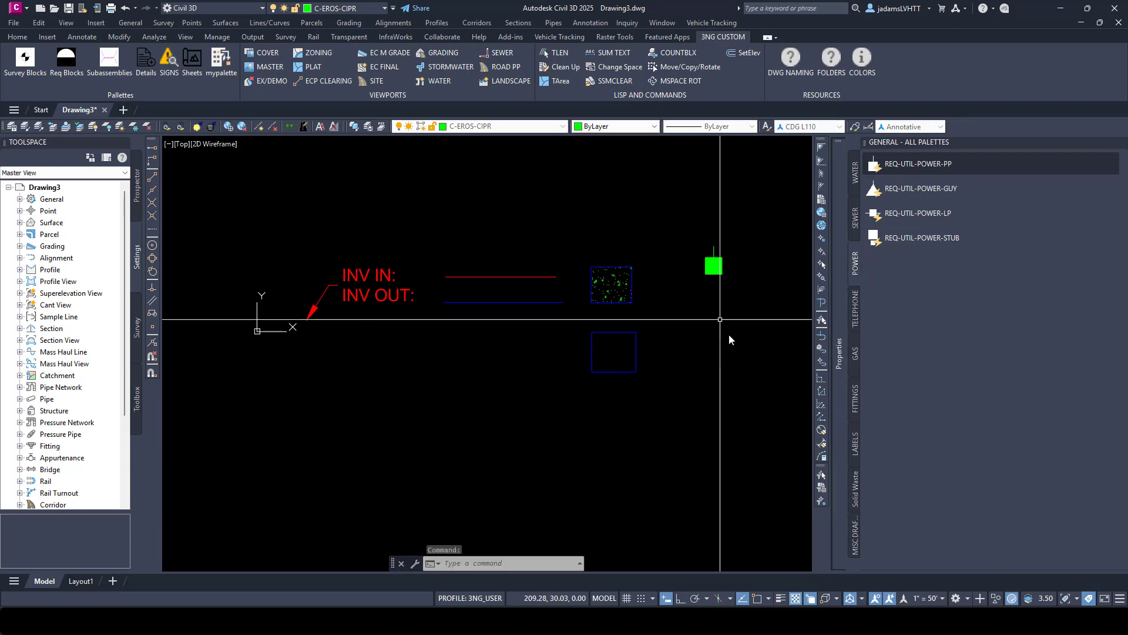
pyautogui.press('Return')
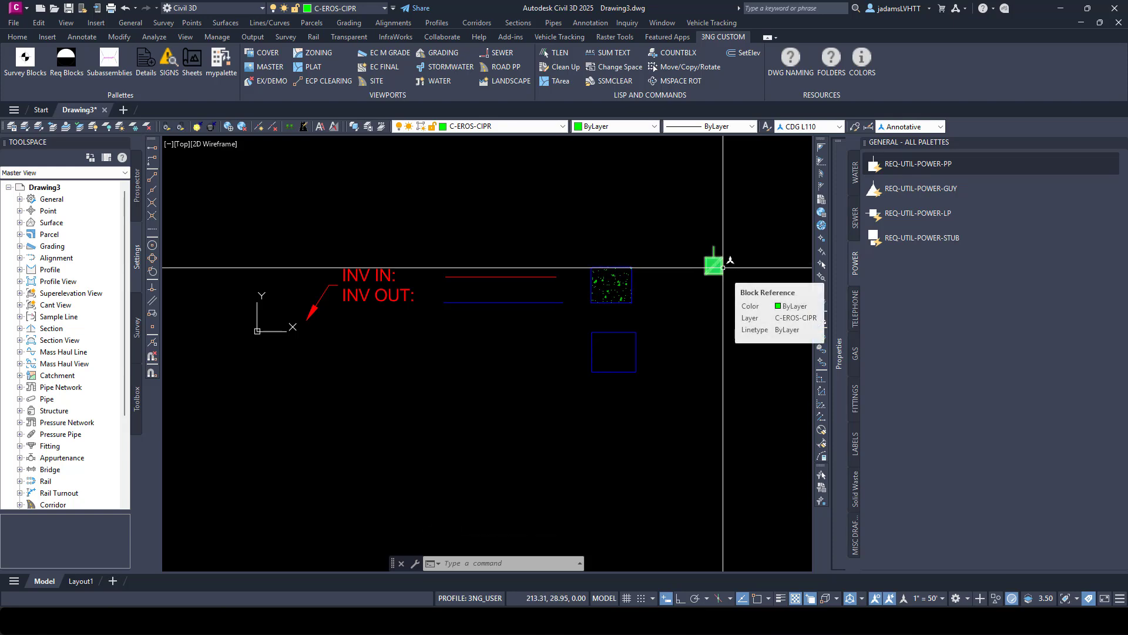
# - Rotate the inserted green power pole block freehand so its short line points up and to the left
pyautogui.click(723, 267)
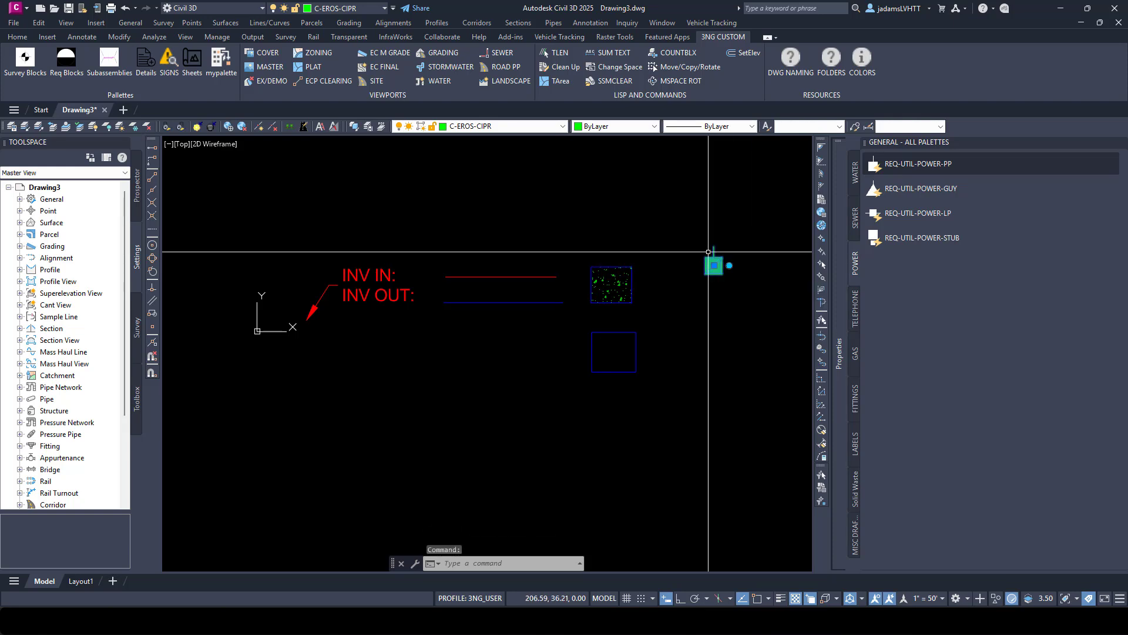
pyautogui.click(730, 265)
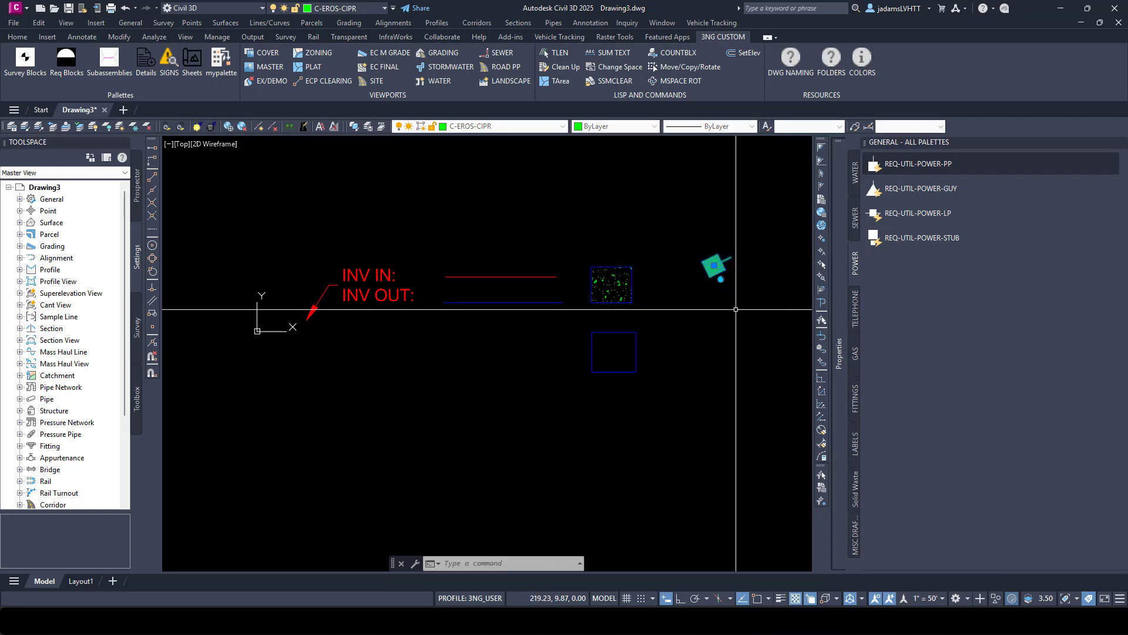
pyautogui.click(732, 275)
pyautogui.click(726, 256)
pyautogui.press('Escape')
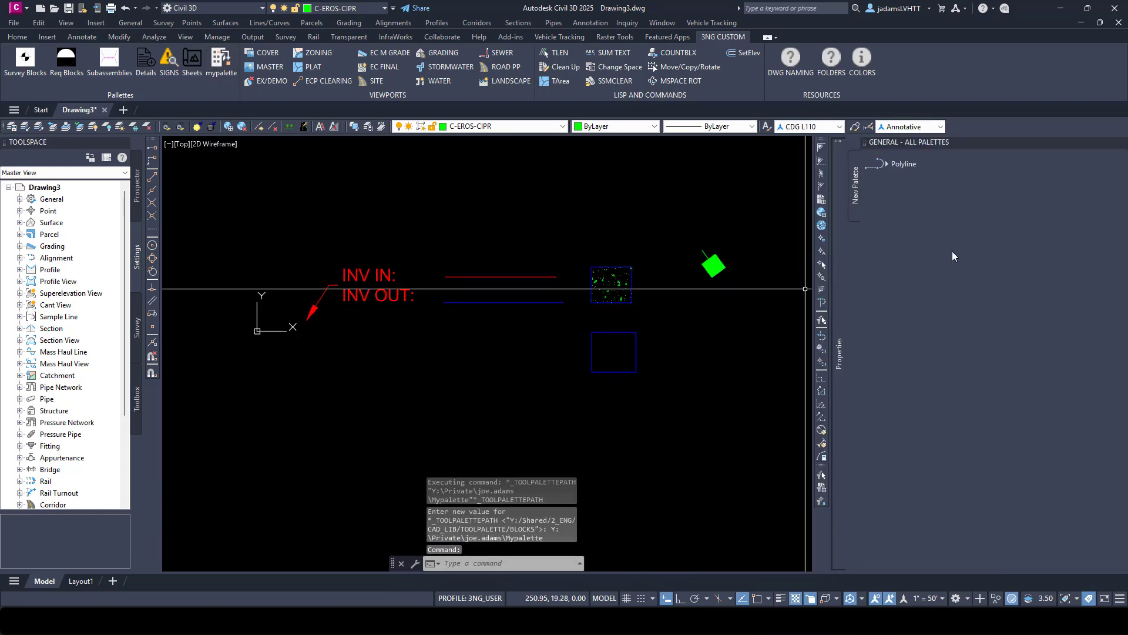
# - Add the INV IN / INV OUT multileader from the drawing to the personal tool palette as a new tool
pyautogui.click(378, 273)
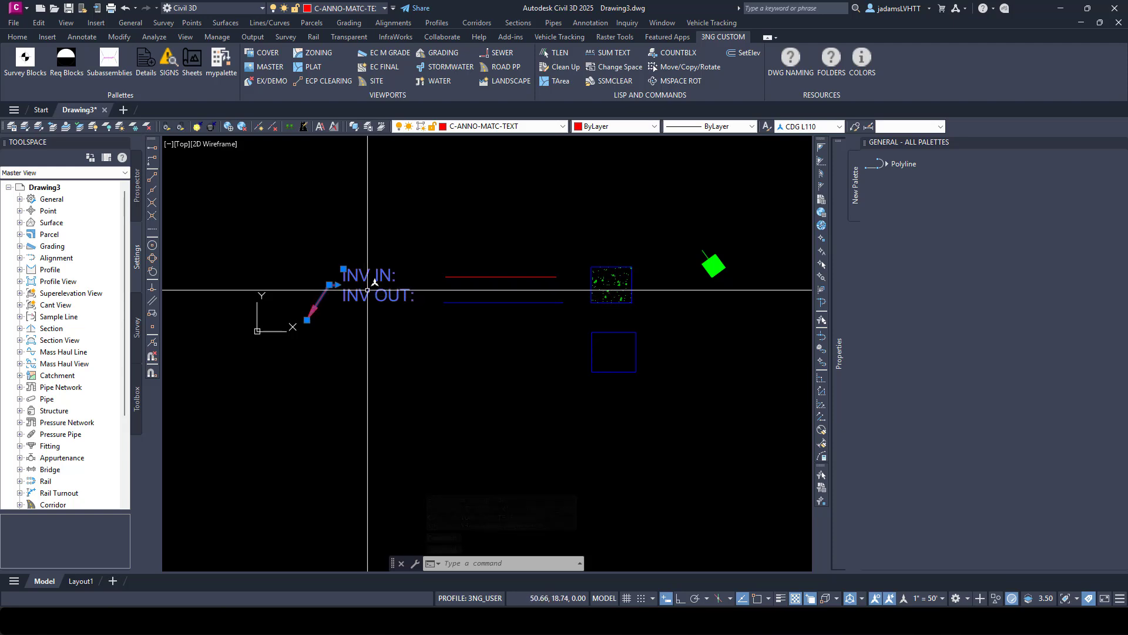
pyautogui.moveTo(368, 291); pyautogui.dragTo(908, 253)
pyautogui.moveTo(940, 210); pyautogui.dragTo(969, 329)
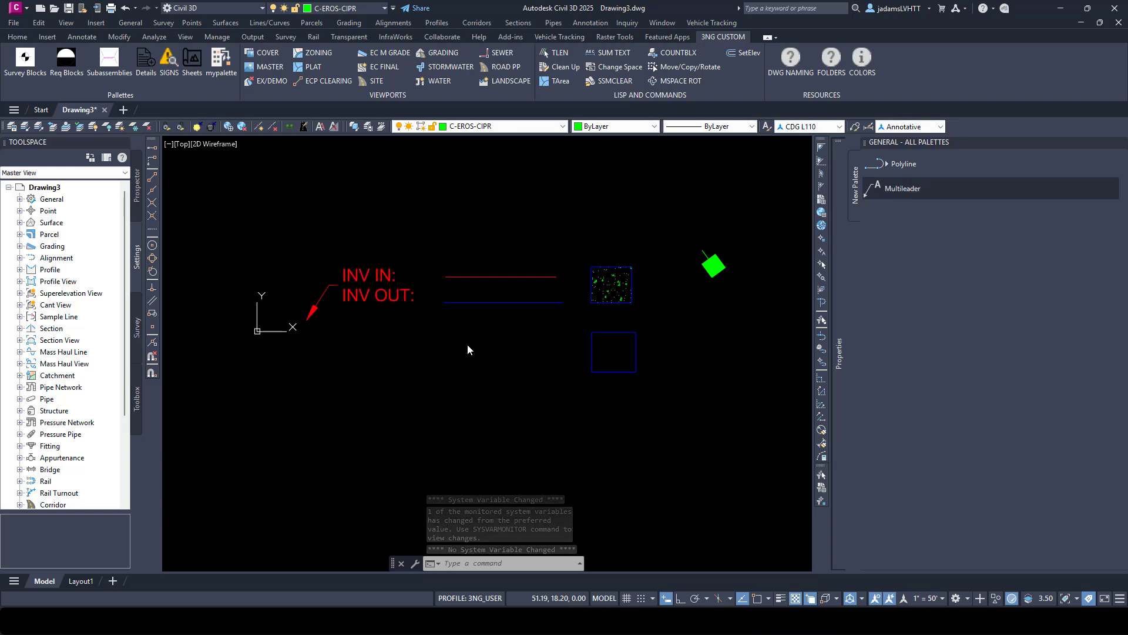
# - Place a multileader from the palette tool with its default text overwritten below the original, and erase it
pyautogui.click(344, 450)
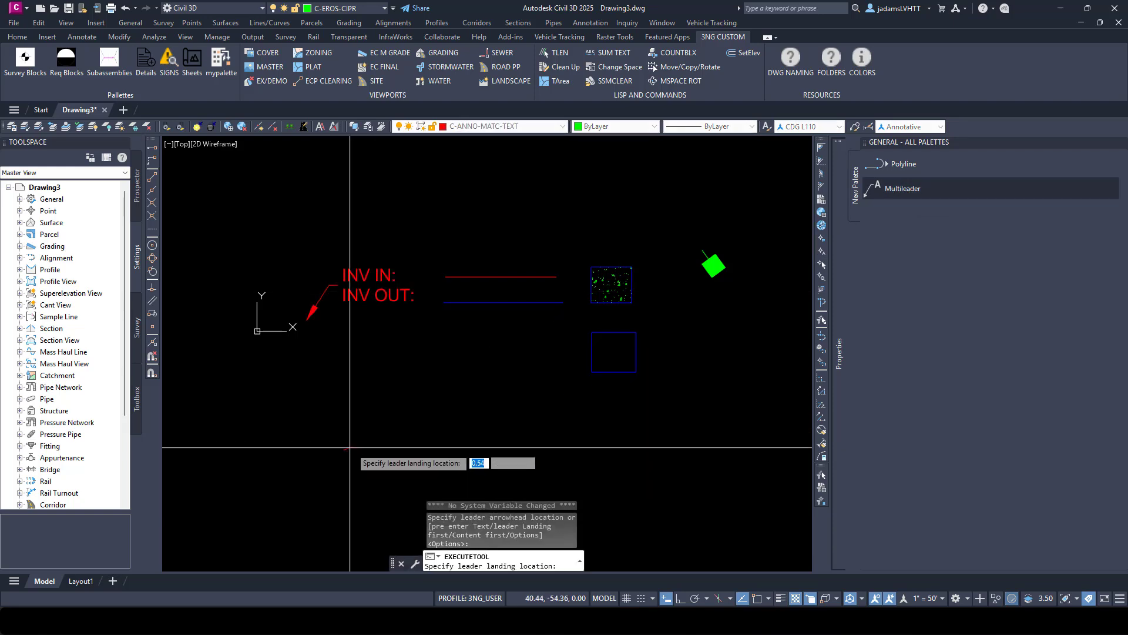
pyautogui.click(416, 381)
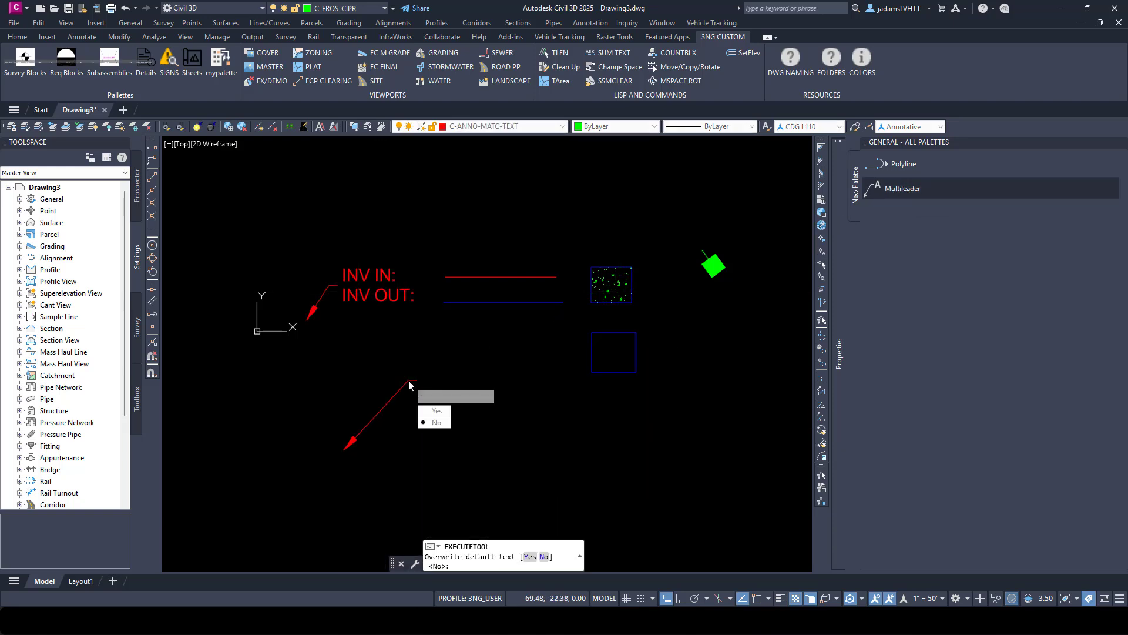
pyautogui.click(435, 411)
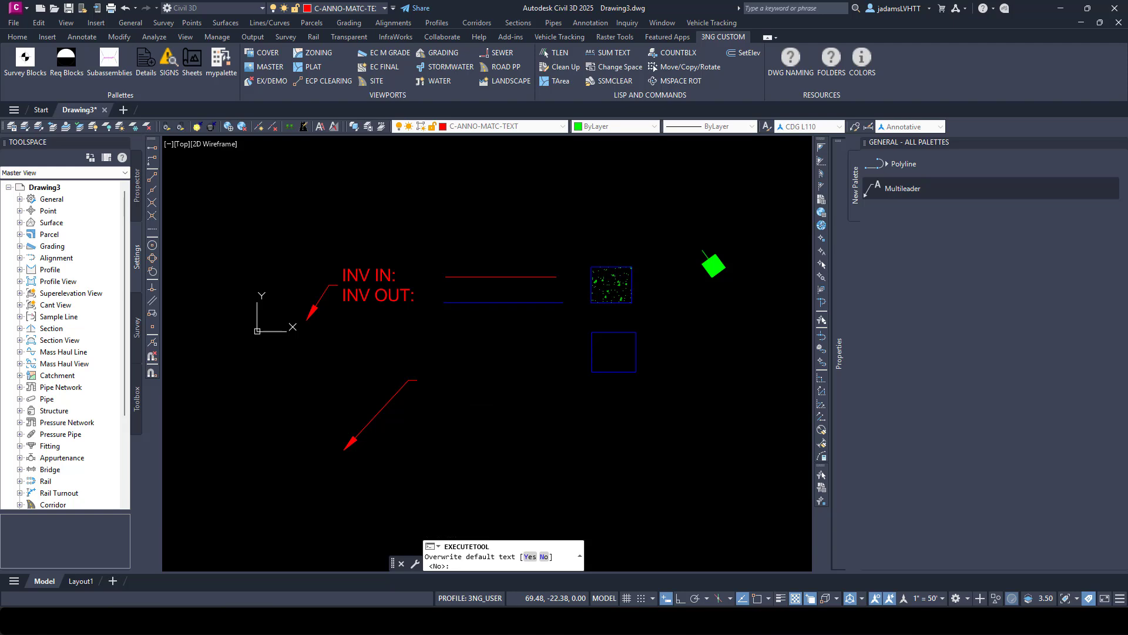
pyautogui.click(460, 403)
pyautogui.click(391, 398)
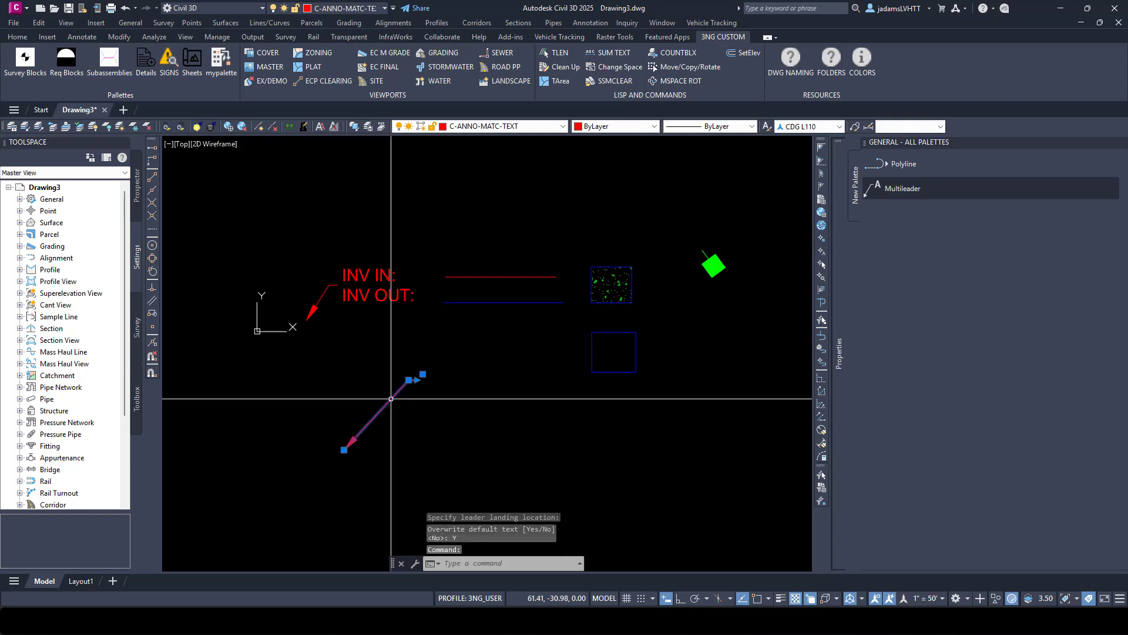
pyautogui.press('Delete')
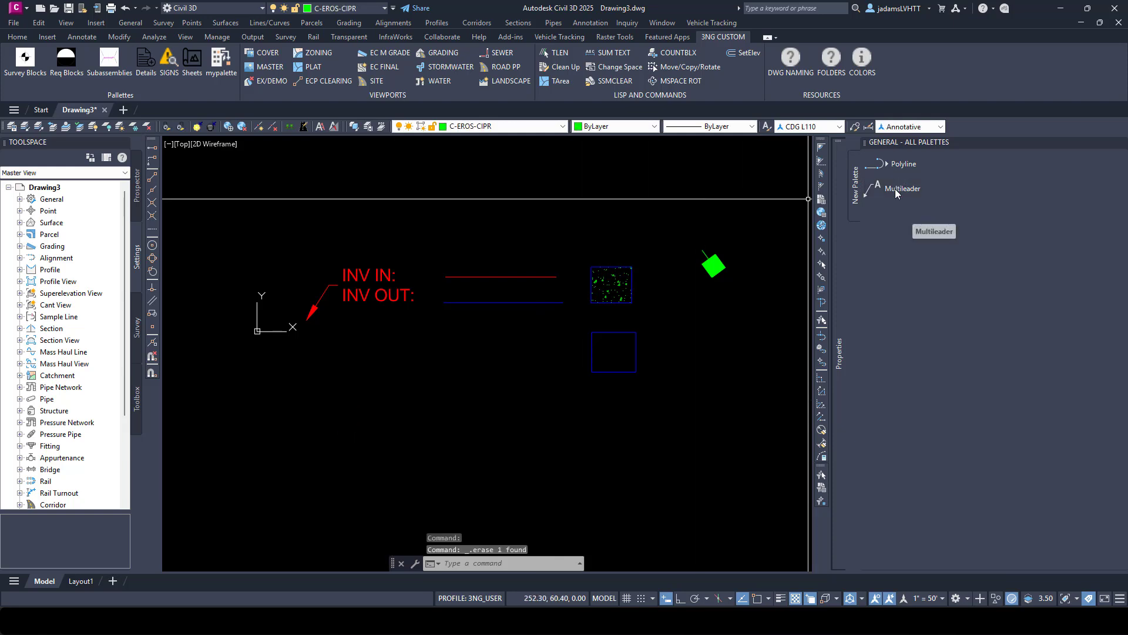
# - Place a multileader below the original with the palette's Multileader tool, keeping the default INV IN / INV OUT text
pyautogui.click(893, 188)
pyautogui.click(318, 476)
pyautogui.click(426, 378)
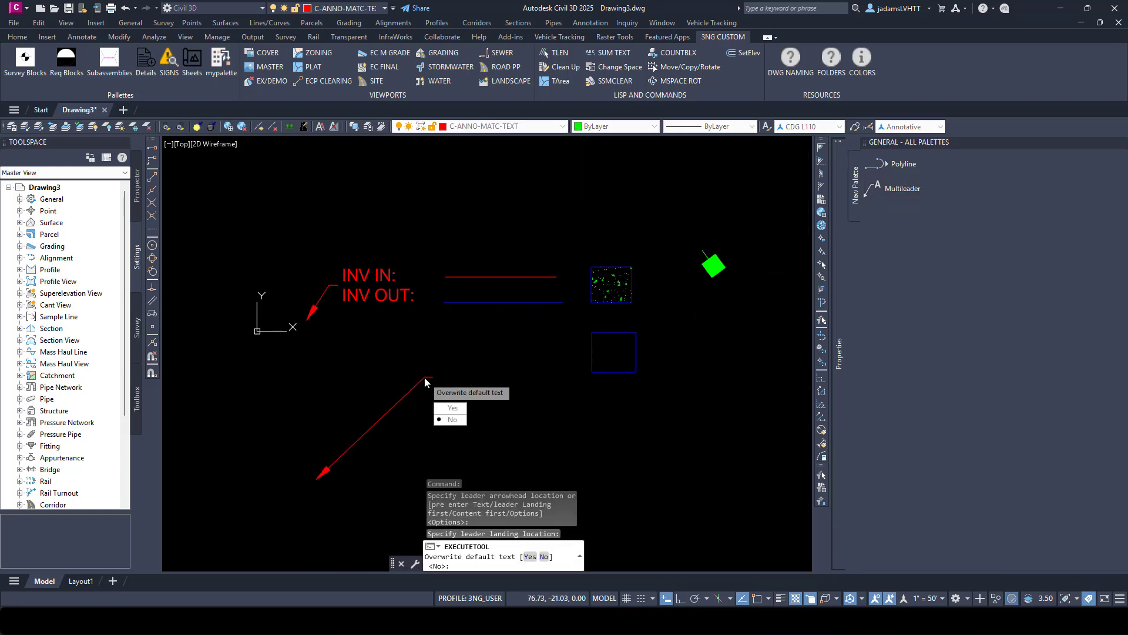
pyautogui.click(451, 419)
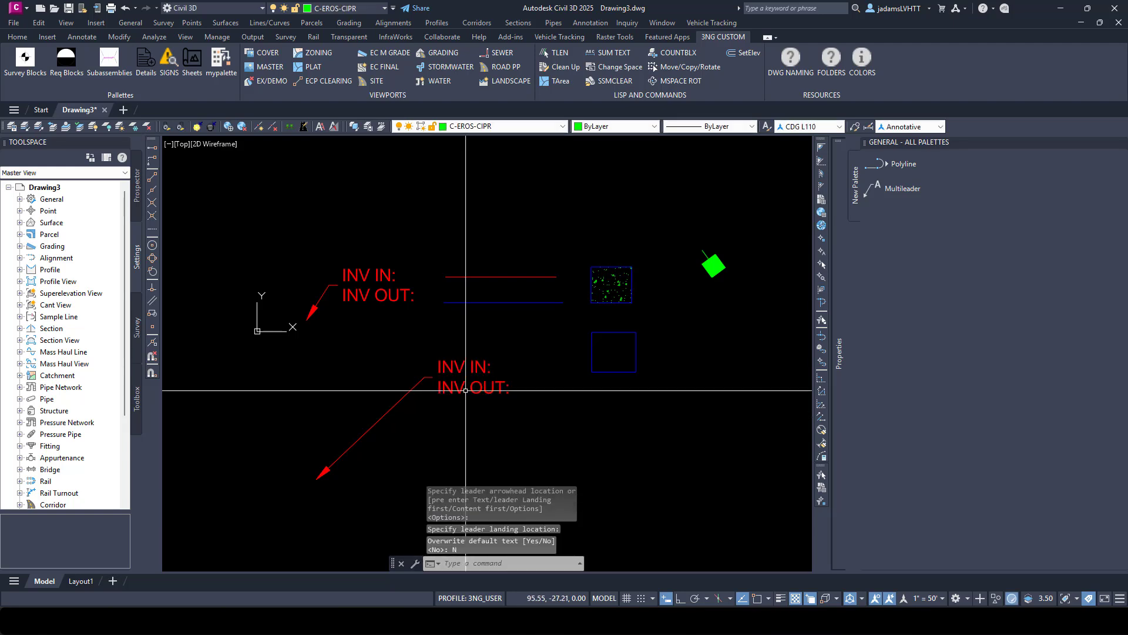
pyautogui.moveTo(474, 386); pyautogui.dragTo(453, 382)
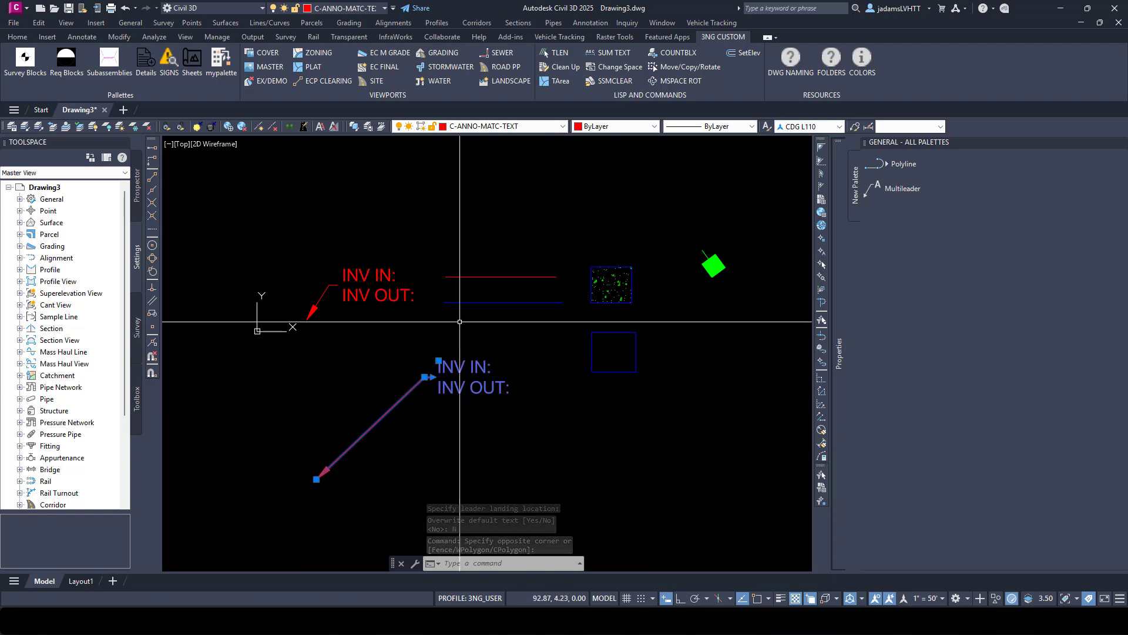
pyautogui.press('Escape')
# - Add the blue horizontal polyline from the drawing to the personal tool palette as a new tool
pyautogui.click(490, 298)
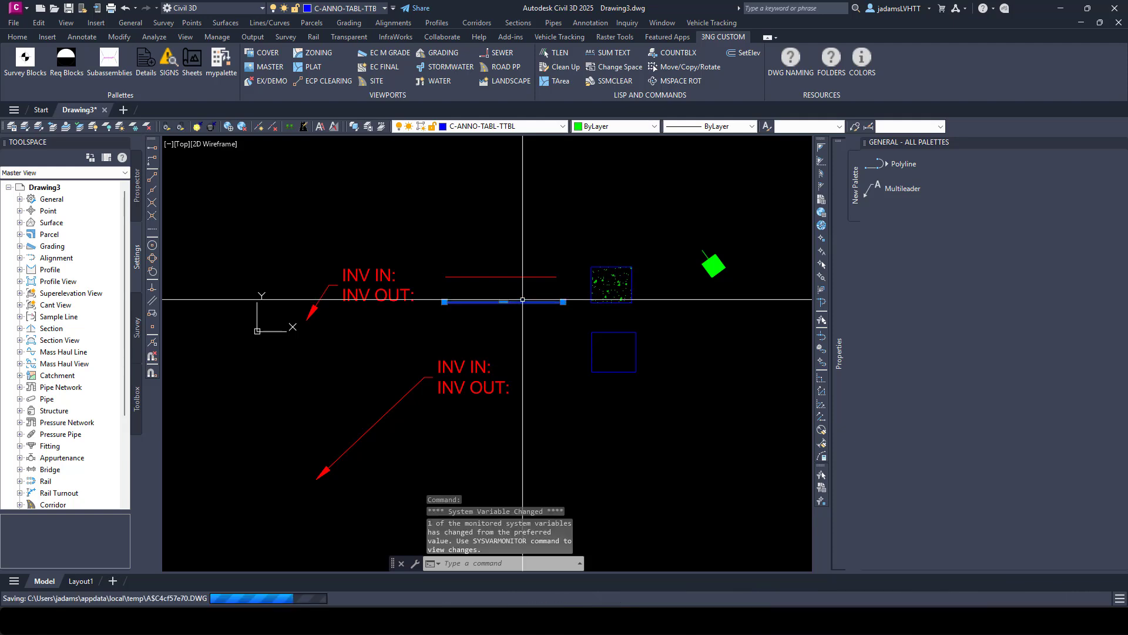
pyautogui.press('Escape')
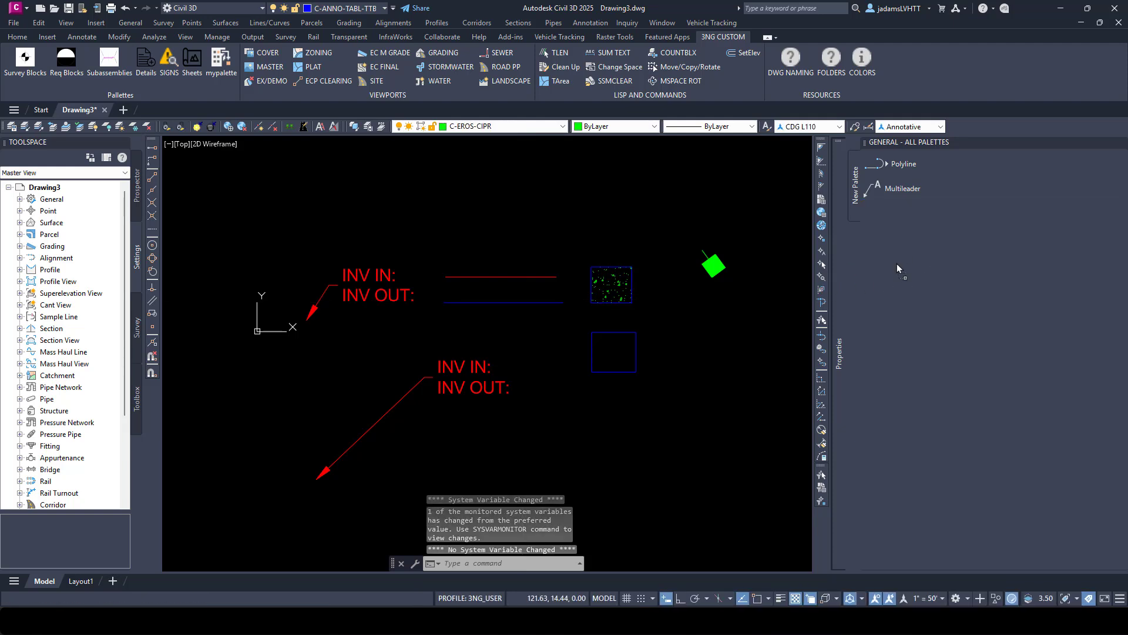
pyautogui.moveTo(897, 268); pyautogui.dragTo(926, 242)
# - Draw a single-segment sloping line above the red line using the new blue Polyline palette tool
pyautogui.click(903, 212)
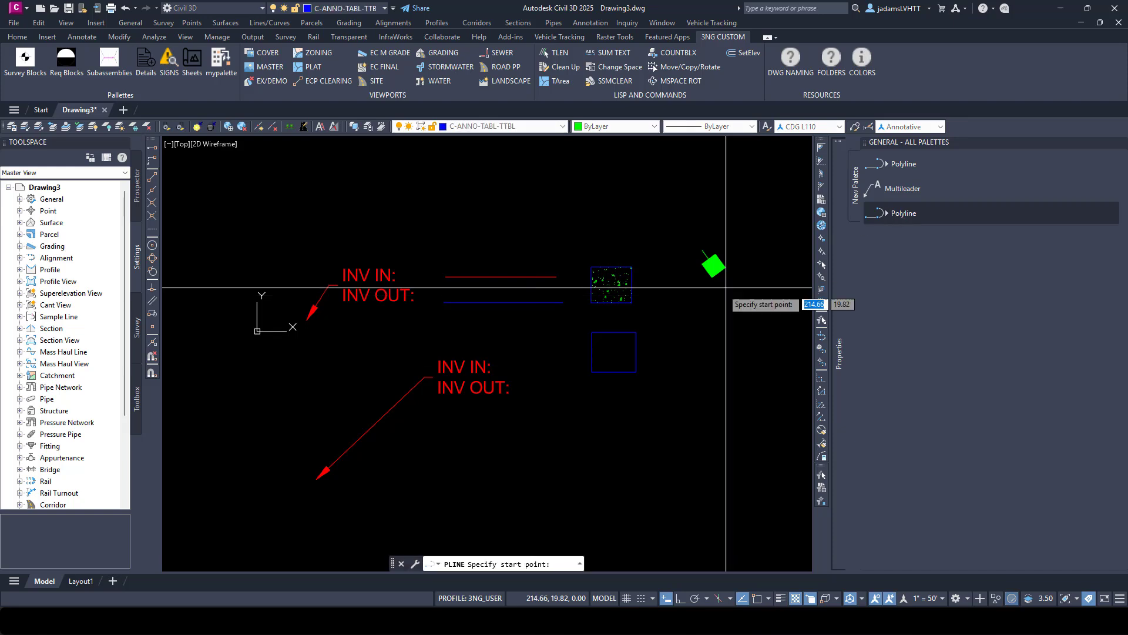
pyautogui.click(414, 235)
pyautogui.click(641, 200)
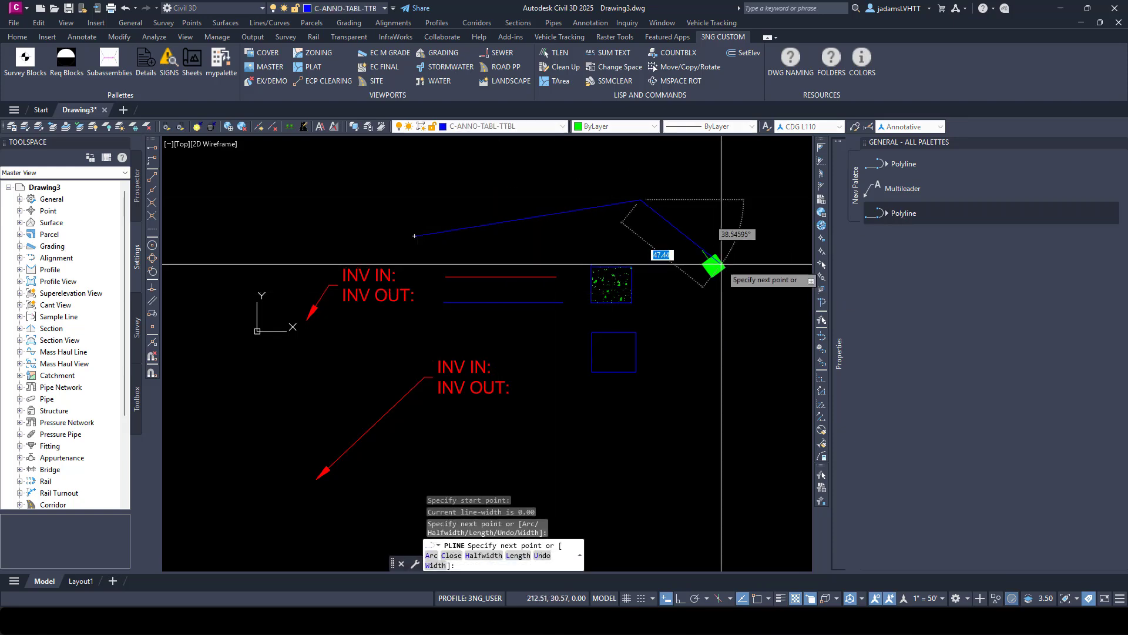
pyautogui.press('Return')
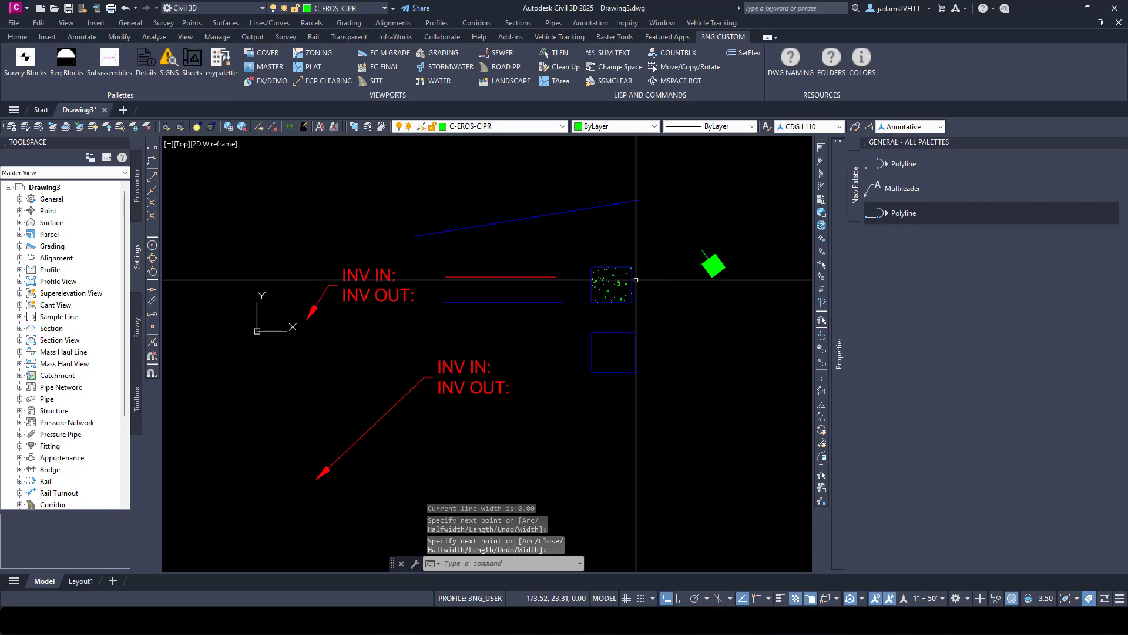
# - Add the upper square's AR-CONC hatch to the personal palette and fill the empty lower square with it
pyautogui.click(614, 283)
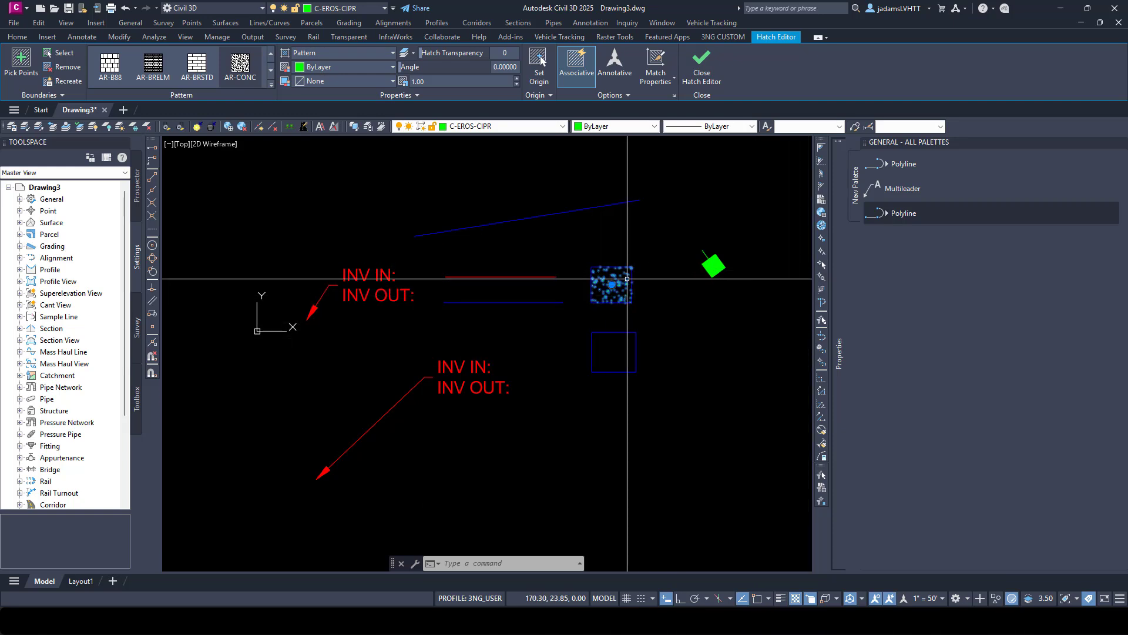
pyautogui.moveTo(627, 280); pyautogui.dragTo(897, 264)
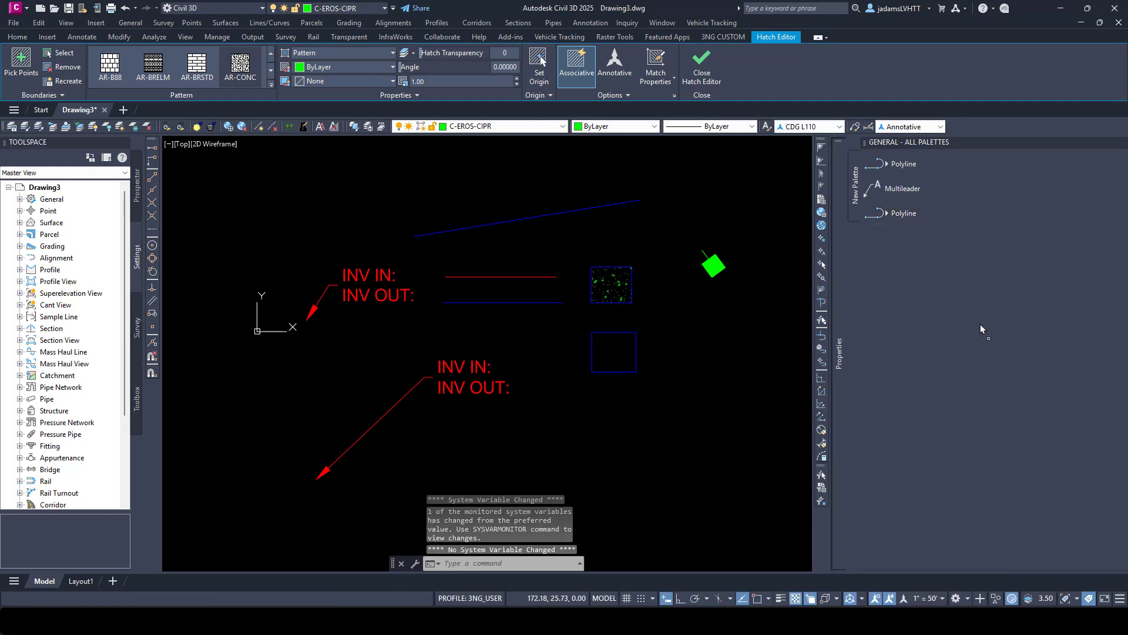
pyautogui.click(923, 240)
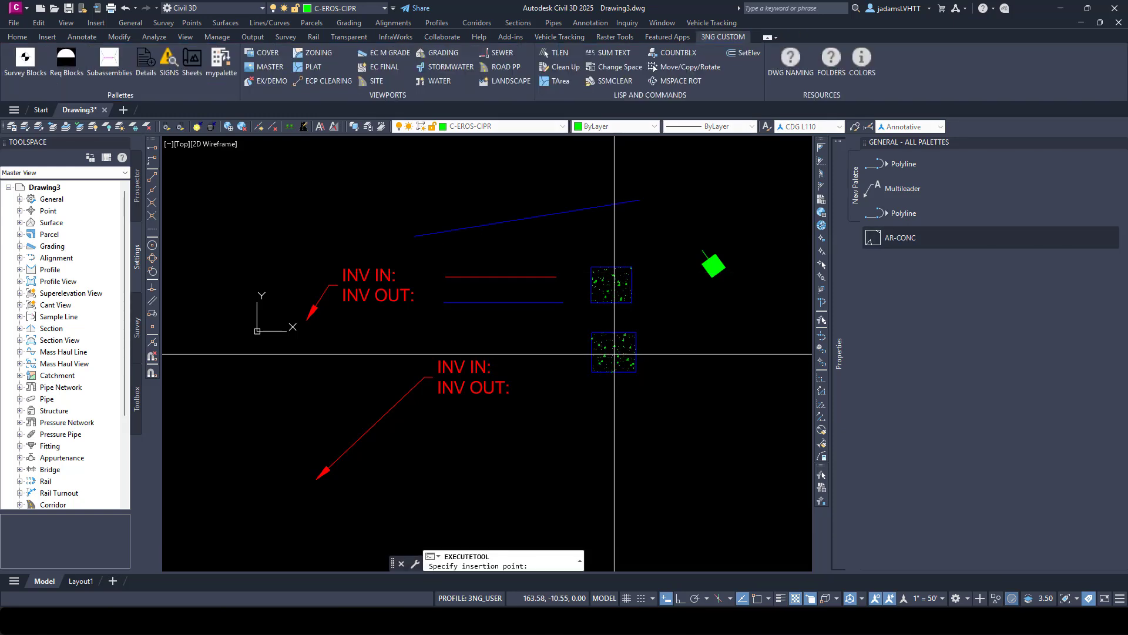
pyautogui.click(616, 364)
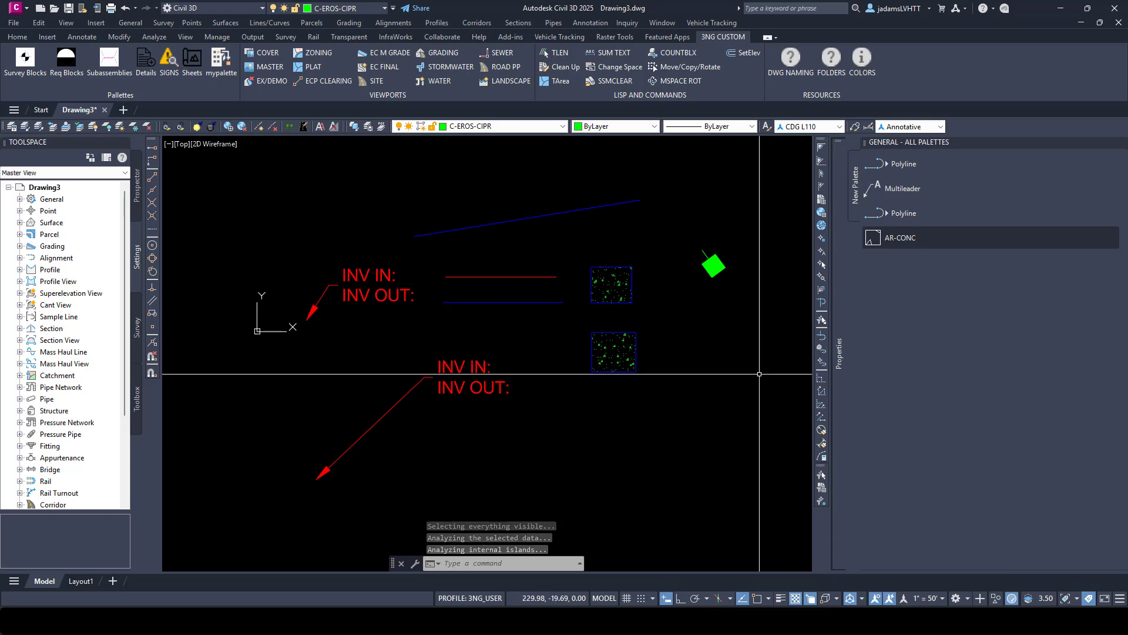
# - Insert the HEADER CASING DETAIL 1X1 block from the LANDFILL detail palette to the right of the green block
pyautogui.click(897, 237)
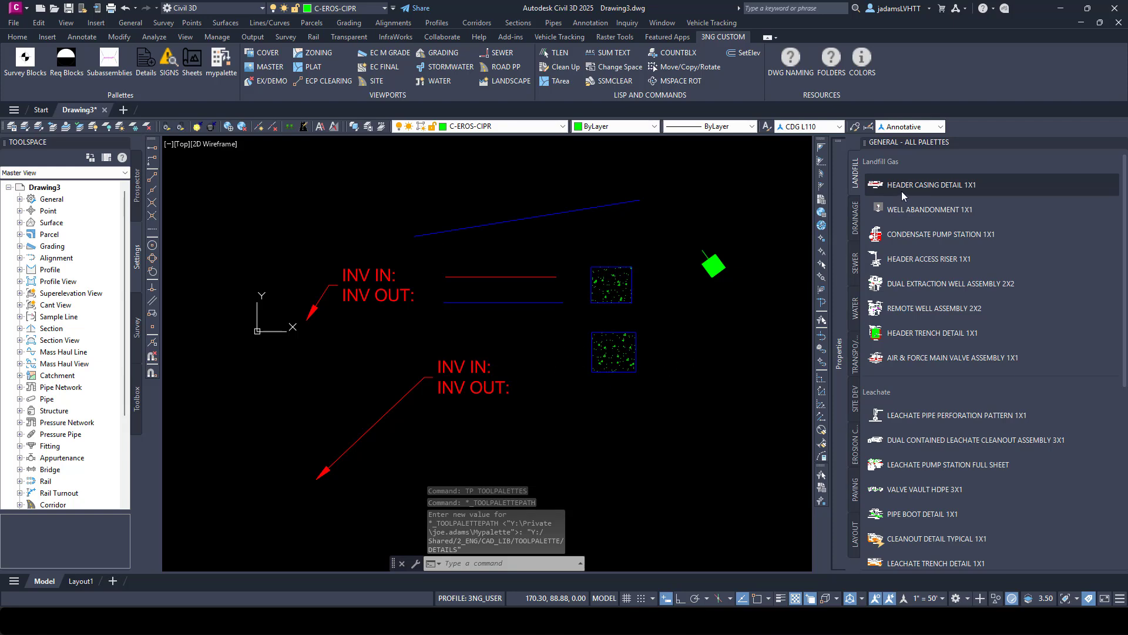
pyautogui.scroll(-5, 502, 369)
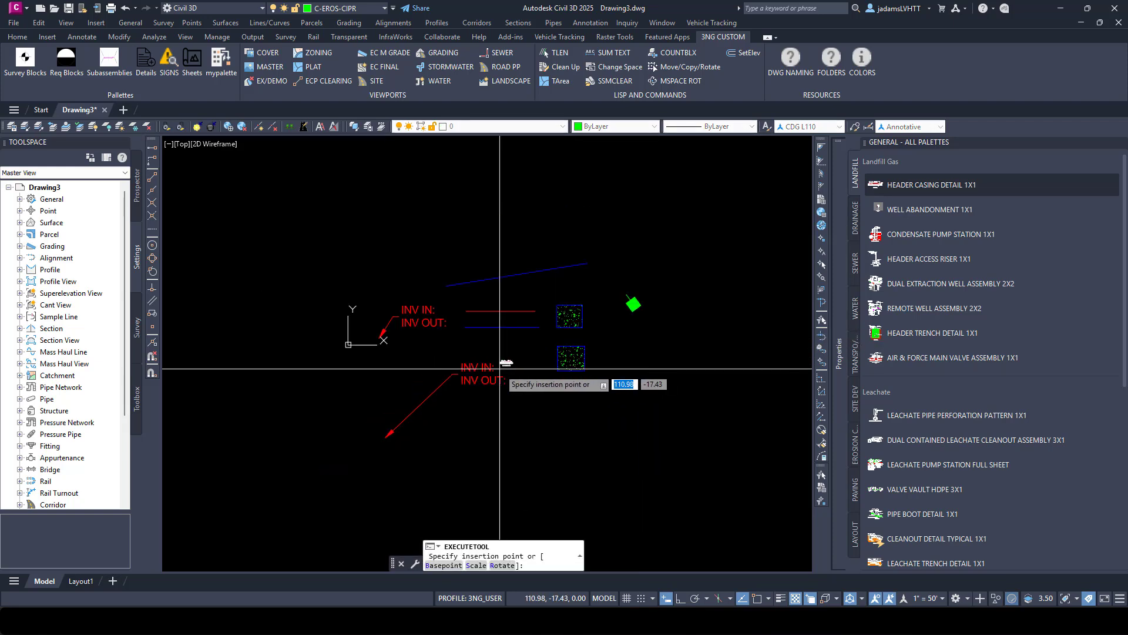
pyautogui.scroll(4, 651, 318)
pyautogui.click(571, 330)
pyautogui.scroll(8, 580, 323)
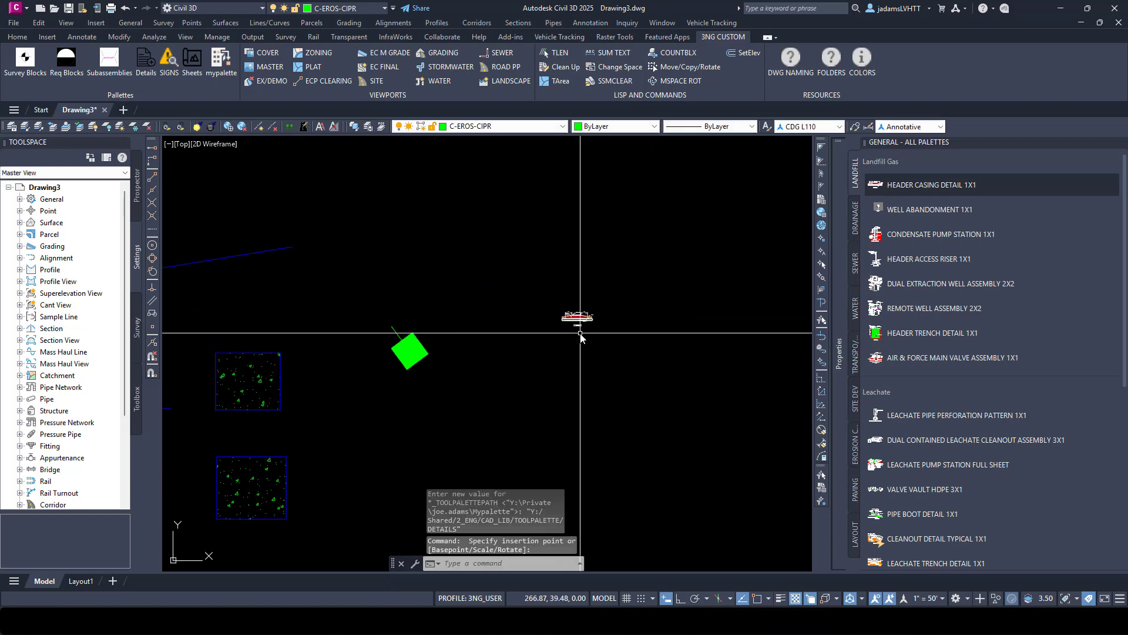
pyautogui.scroll(4, 585, 265)
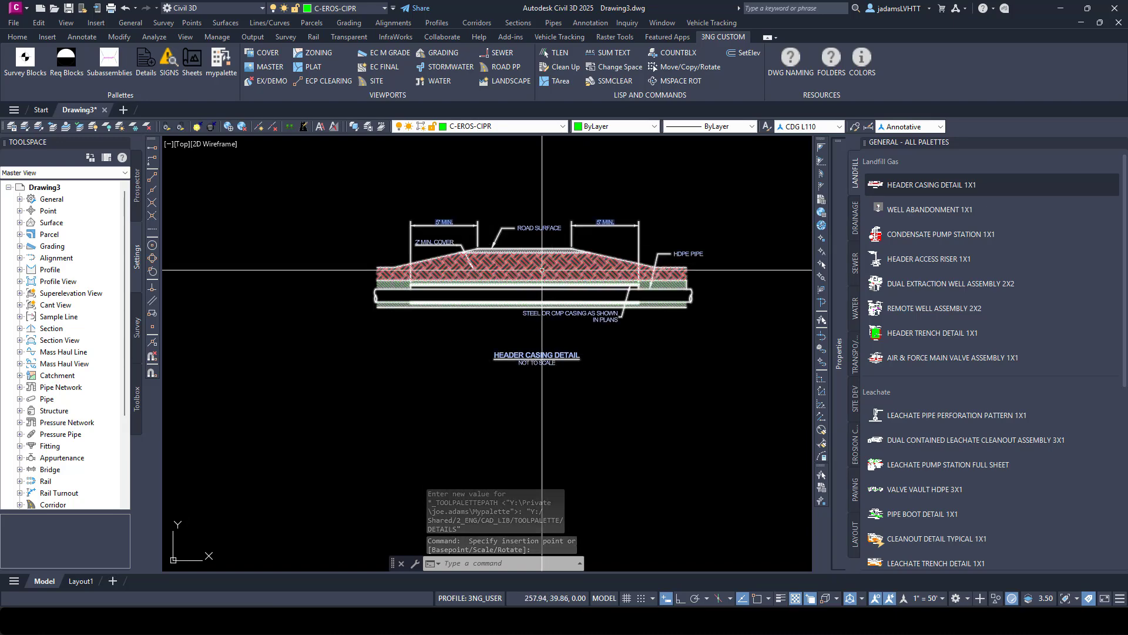
# - Select the inserted HEADER CASING DETAIL block to inspect it as a single object
pyautogui.scroll(-4, 546, 305)
pyautogui.click(538, 311)
pyautogui.scroll(2, 538, 311)
pyautogui.click(494, 283)
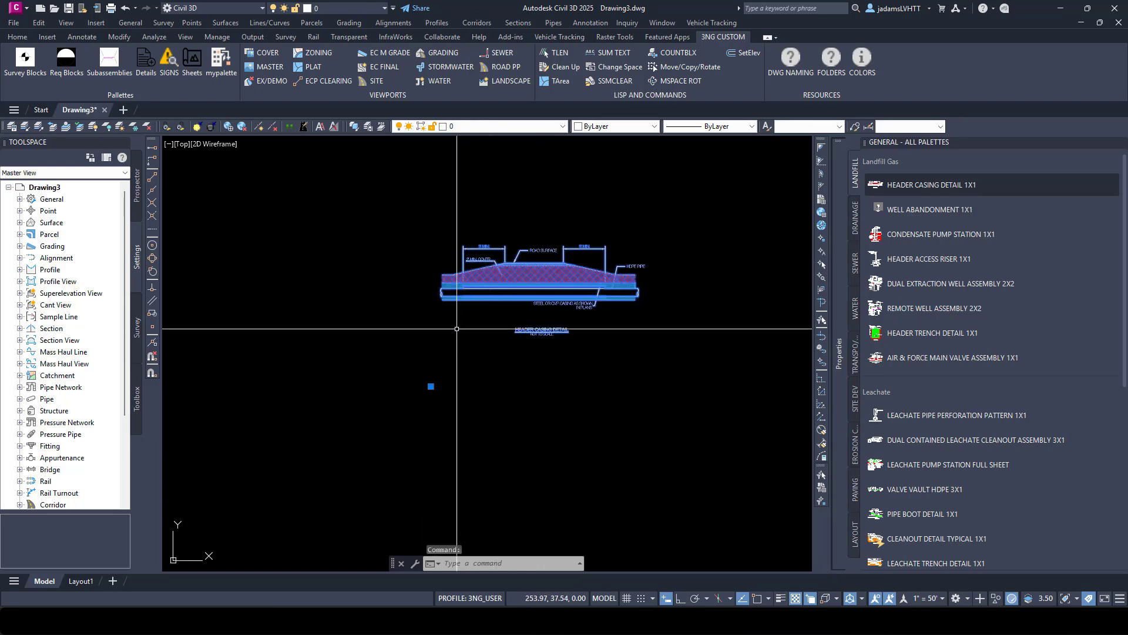
# - Examine the file search paths and tool palette file locations in Options, and close the dialog without changes
pyautogui.click(454, 328)
pyautogui.write('op')
pyautogui.press('Return')
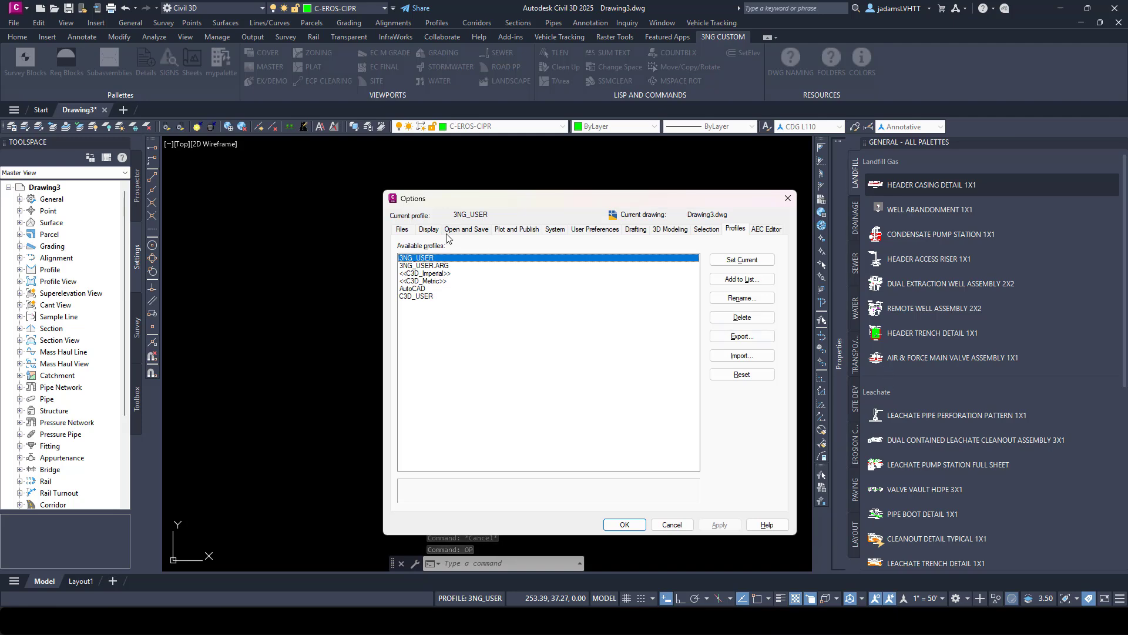
pyautogui.click(402, 229)
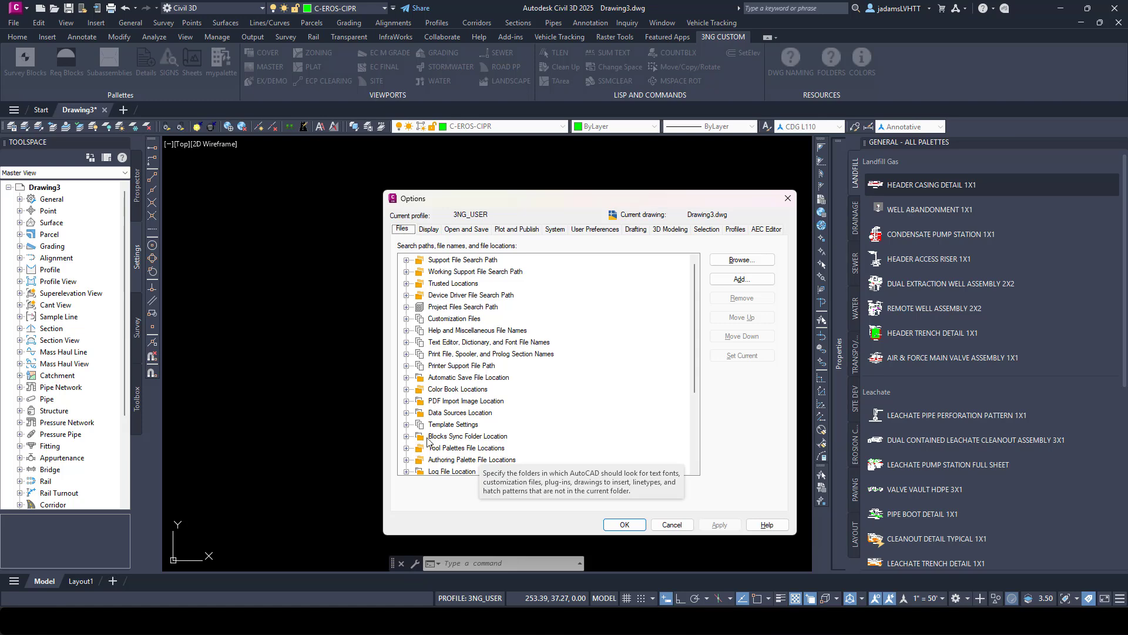
pyautogui.click(670, 523)
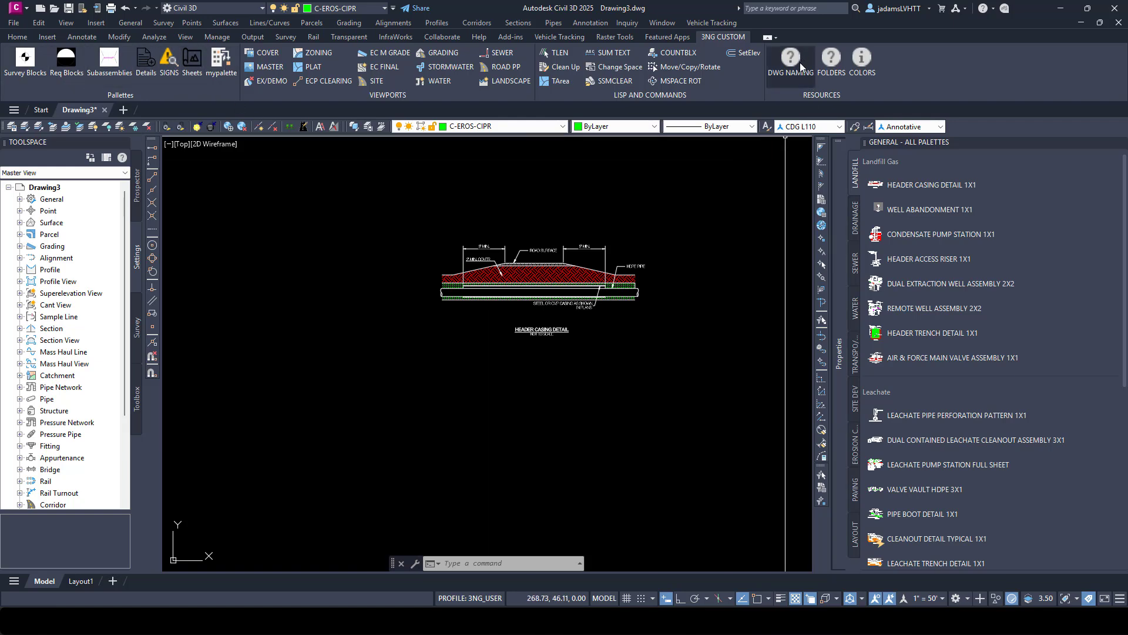
# - Open the COLORS resource to review the ACAD_Colors_Lineweights chart in Revu, close that document, and return to Civil 3D
pyautogui.click(857, 65)
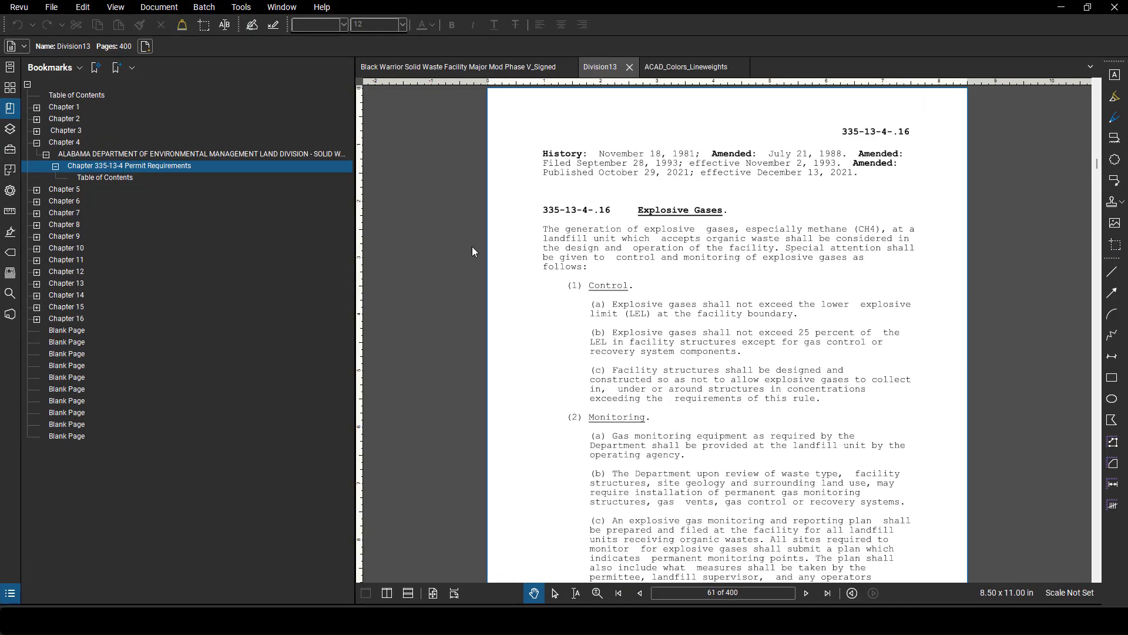
pyautogui.scroll(-10, 791, 289)
pyautogui.scroll(2, 790, 289)
pyautogui.scroll(12, 790, 289)
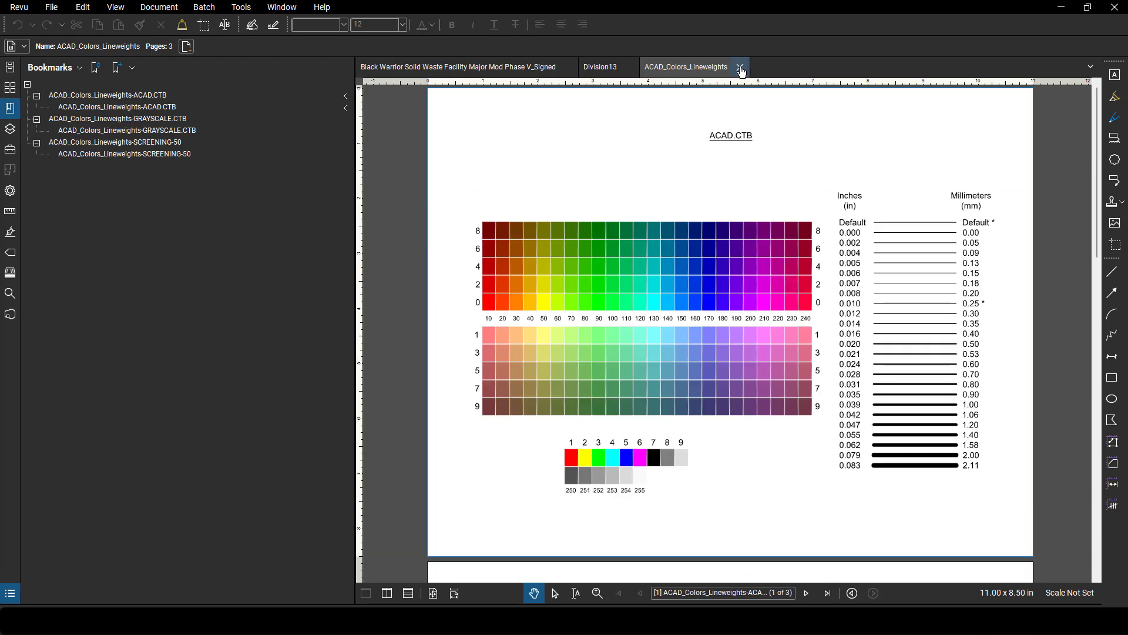
pyautogui.click(741, 69)
pyautogui.click(1061, 7)
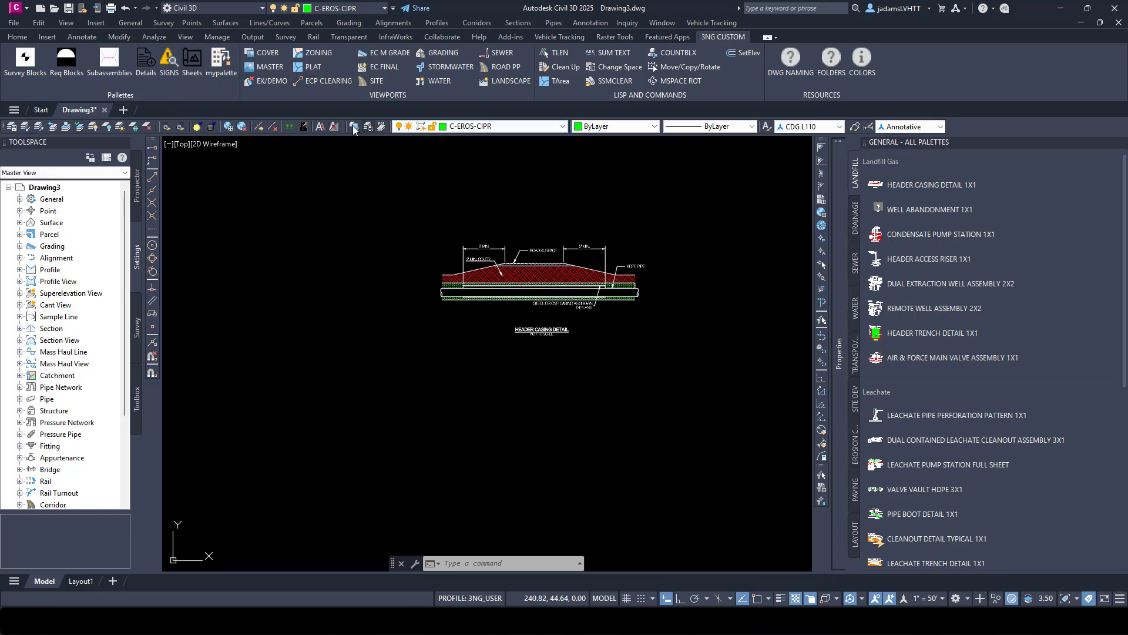
pyautogui.click(435, 78)
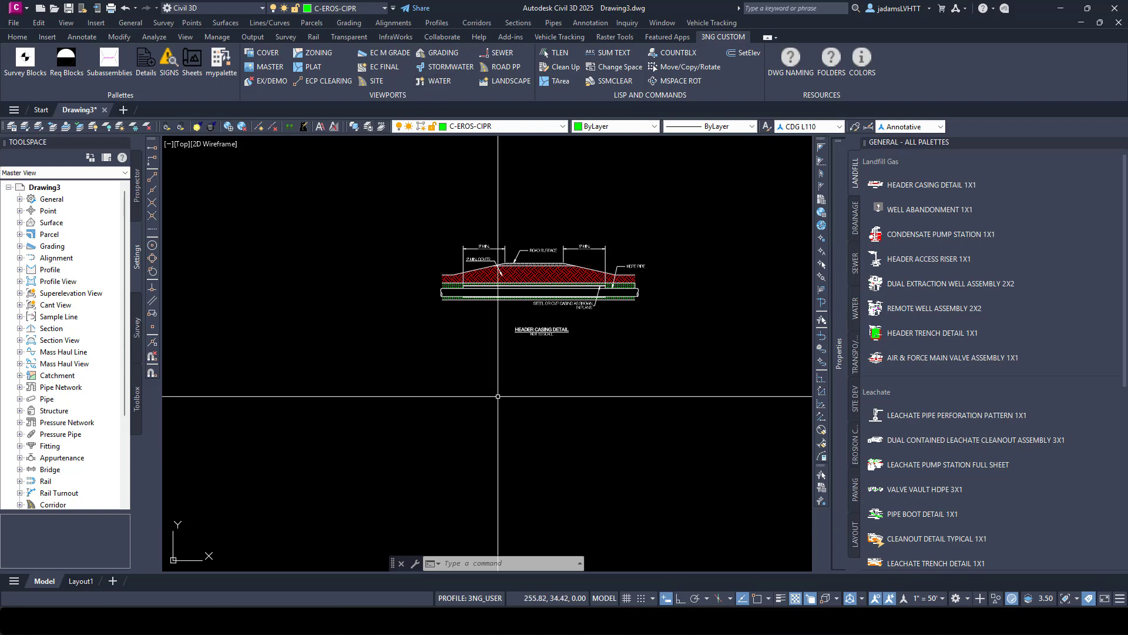
pyautogui.scroll(-5, 549, 346)
pyautogui.moveTo(365, 328)
pyautogui.mouseDown(button='middle')
pyautogui.moveTo(428, 378)
pyautogui.moveTo(498, 361)
pyautogui.mouseUp(button='middle')
pyautogui.scroll(4, 460, 377)
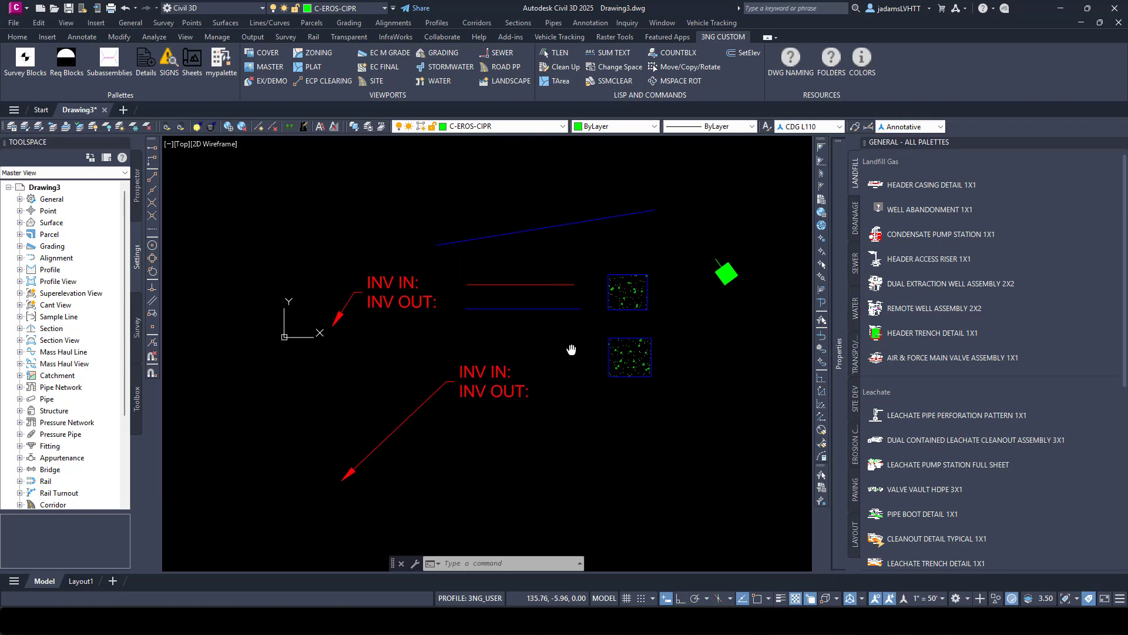
pyautogui.scroll(-2, 564, 353)
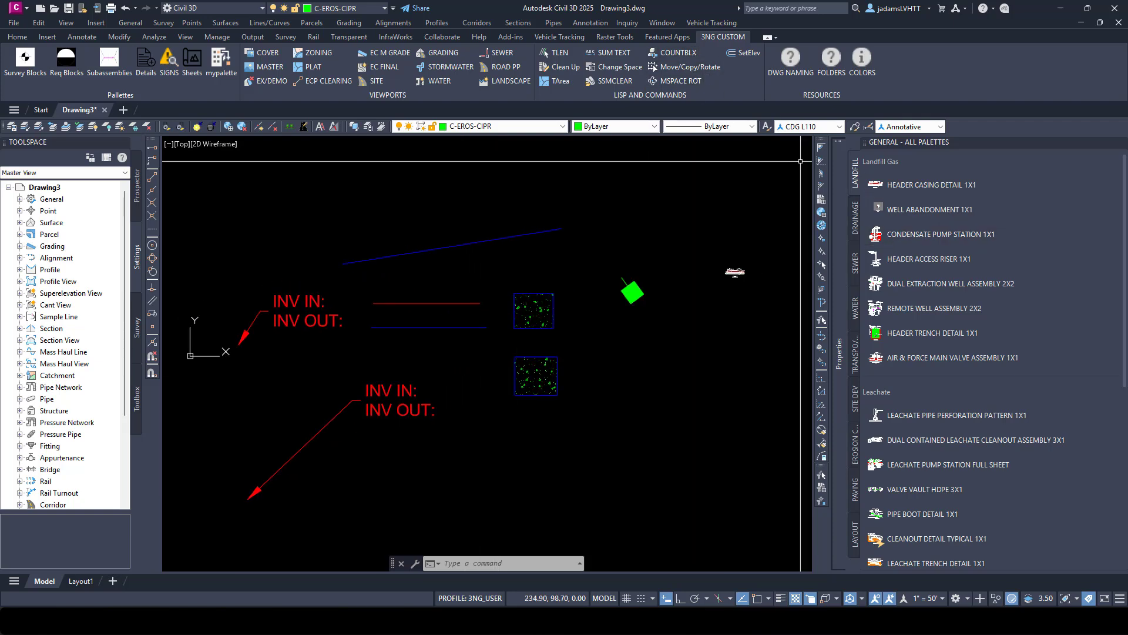
pyautogui.moveTo(928, 259); pyautogui.dragTo(929, 279)
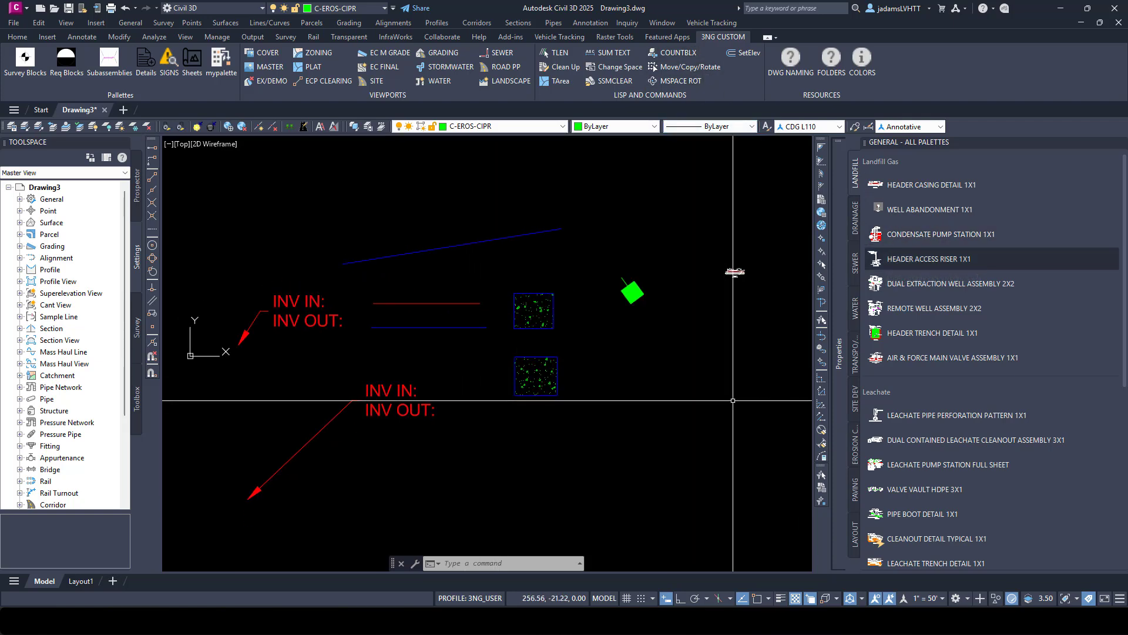
pyautogui.scroll(-2, 503, 391)
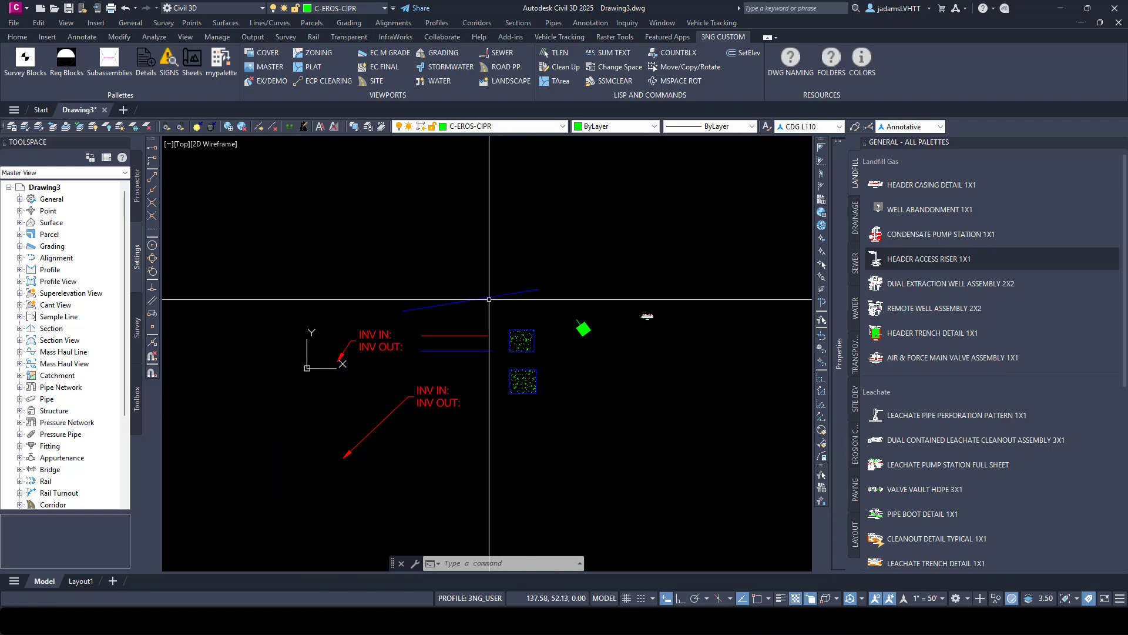